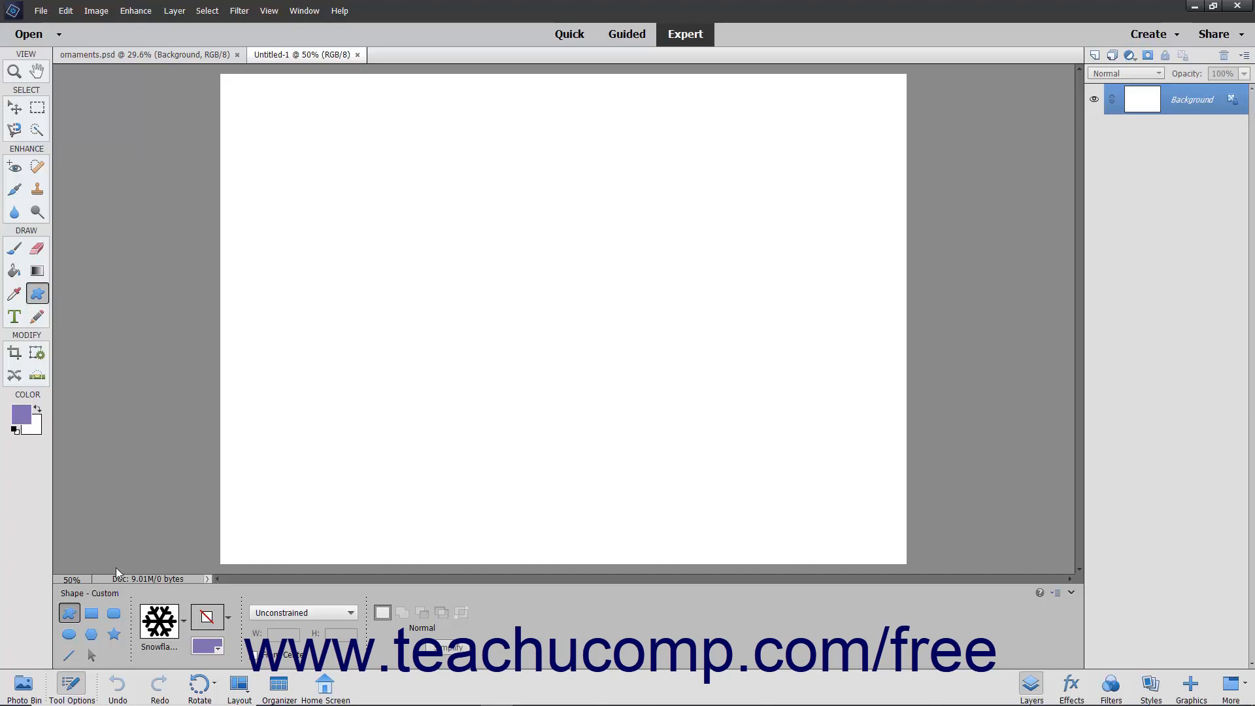
Draw a purple rectangle about 0.9 in wide and 0.29 in tall near the canvas's upper-left corner
{"action": "left_click", "coordinate": [92, 615]}
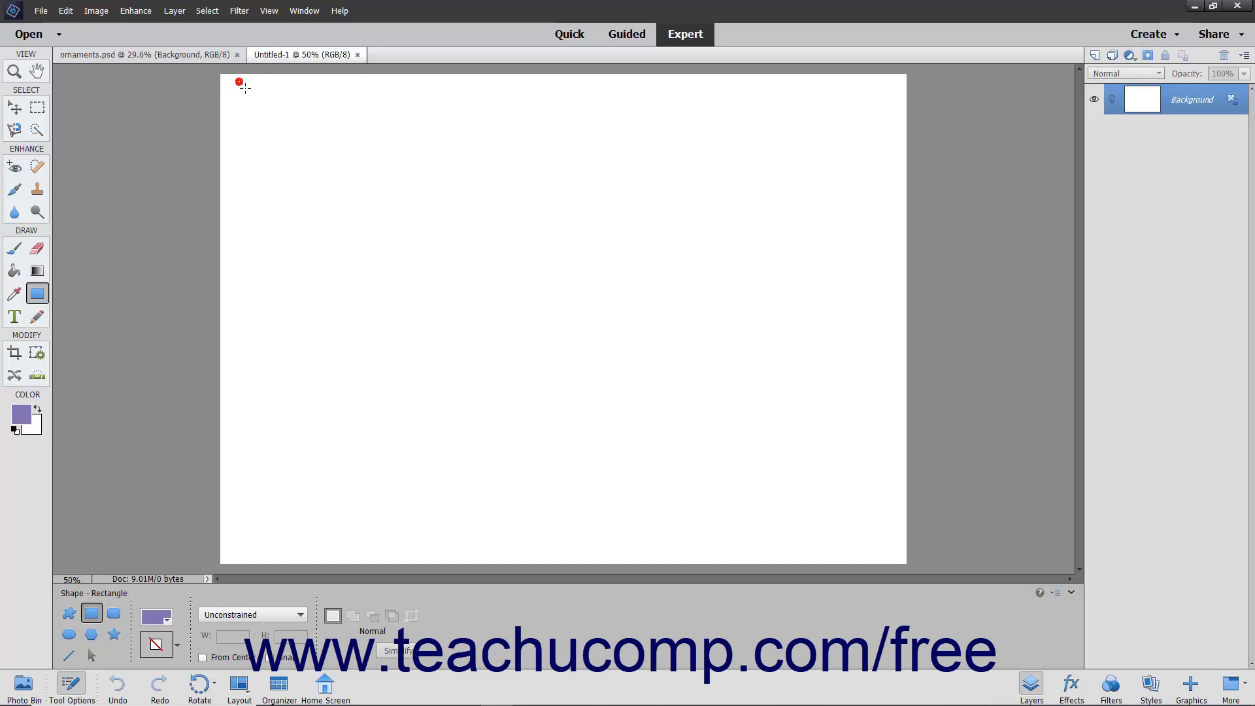
{"action": "left_click_drag", "start_coordinate": [239, 82], "coordinate": [333, 117]}
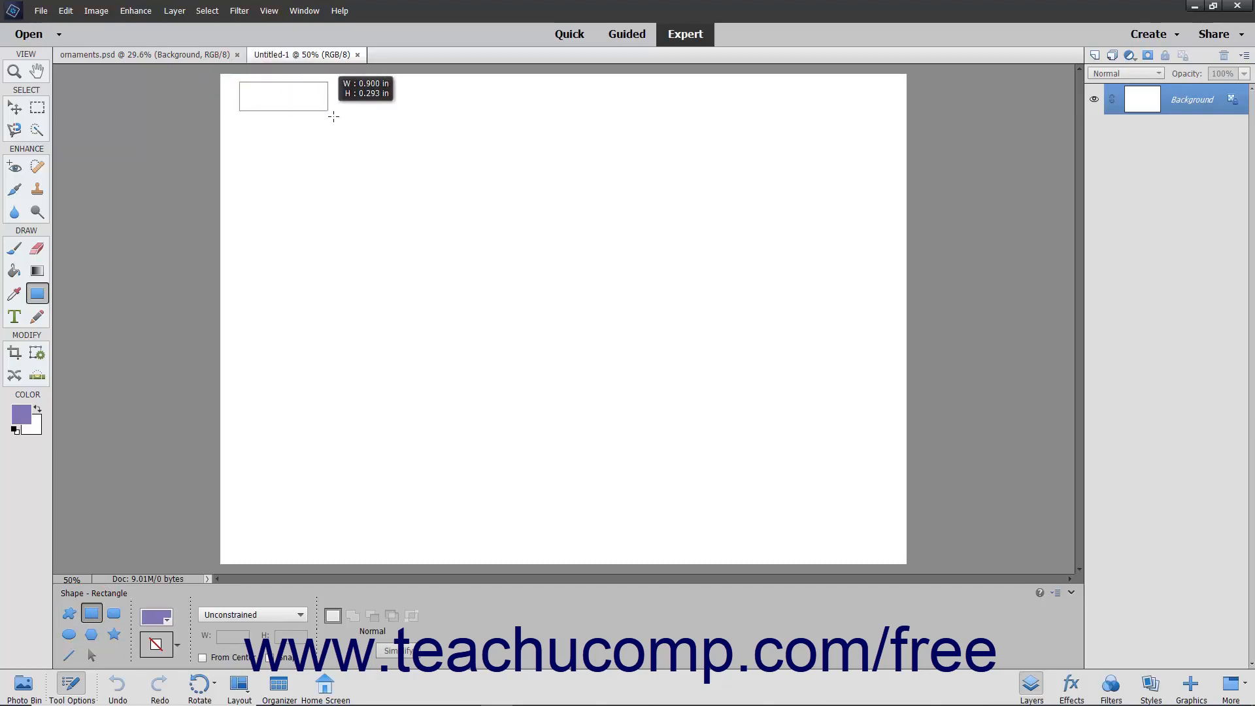
{"action": "left_click_drag", "start_coordinate": [334, 116], "coordinate": [333, 116]}
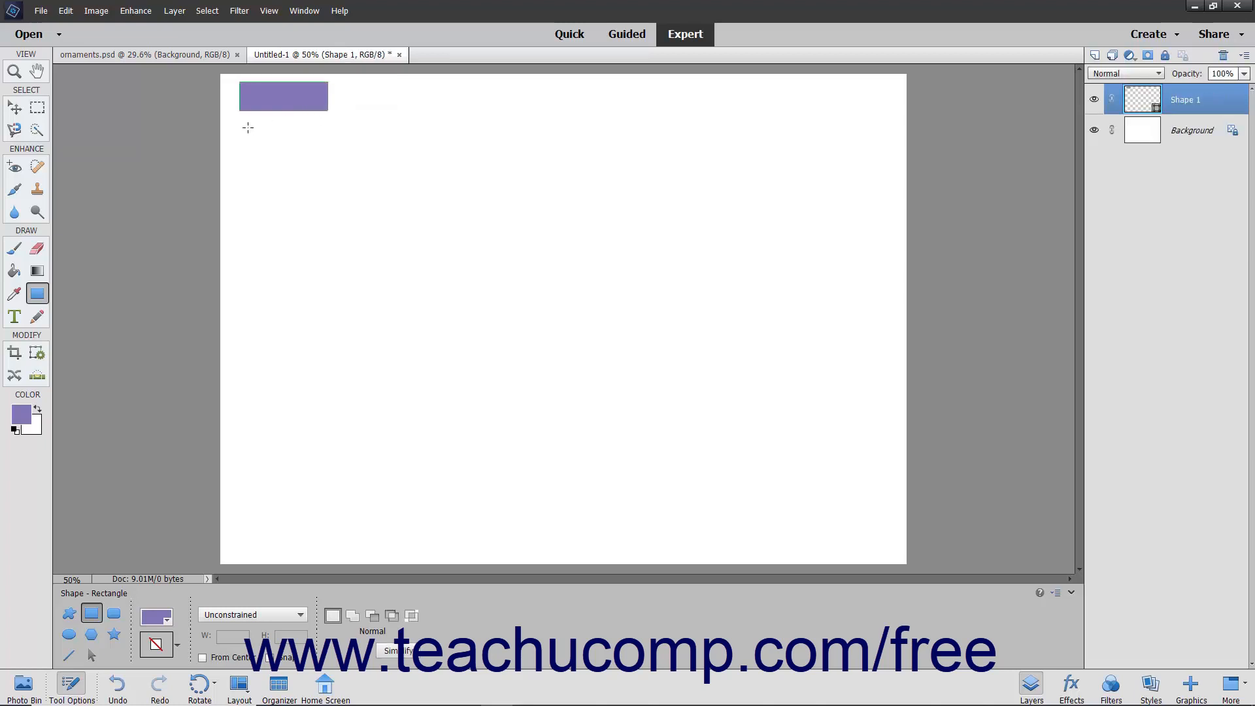
Draw a square of about the same width directly below the rectangle on the canvas
{"action": "left_click_drag", "start_coordinate": [242, 121], "coordinate": [326, 205]}
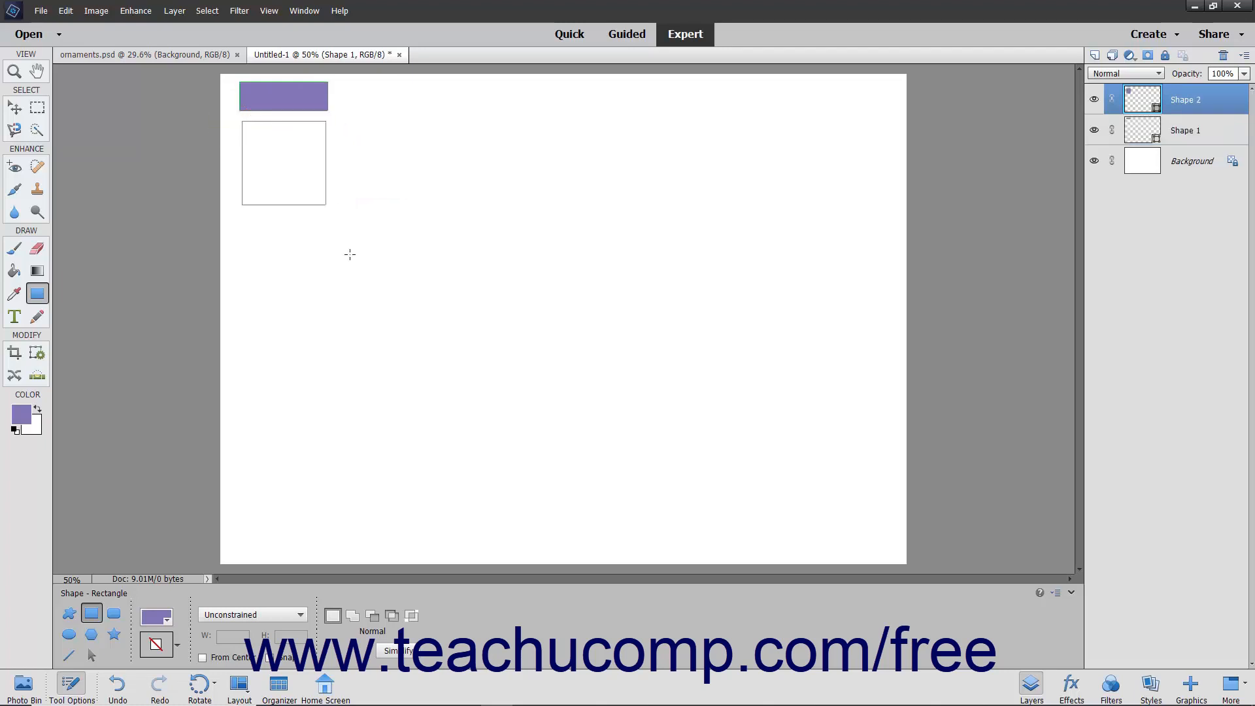
{"action": "left_click", "coordinate": [293, 616]}
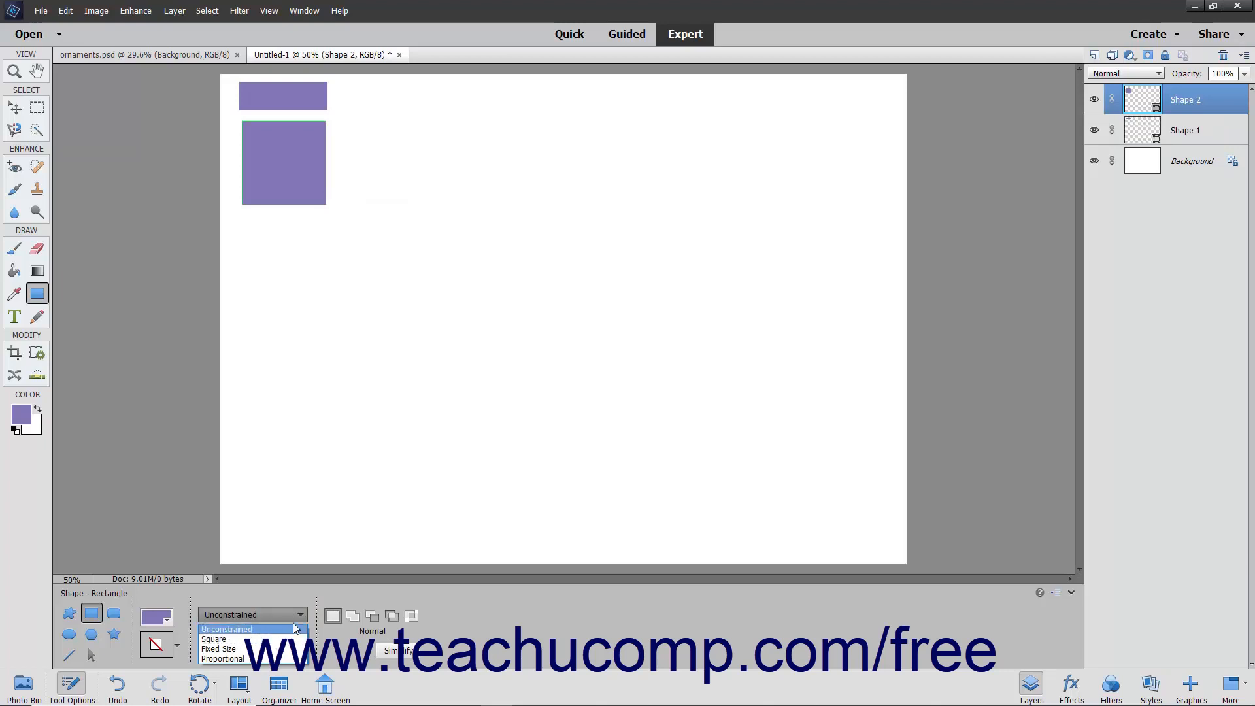
{"action": "left_click", "coordinate": [295, 617]}
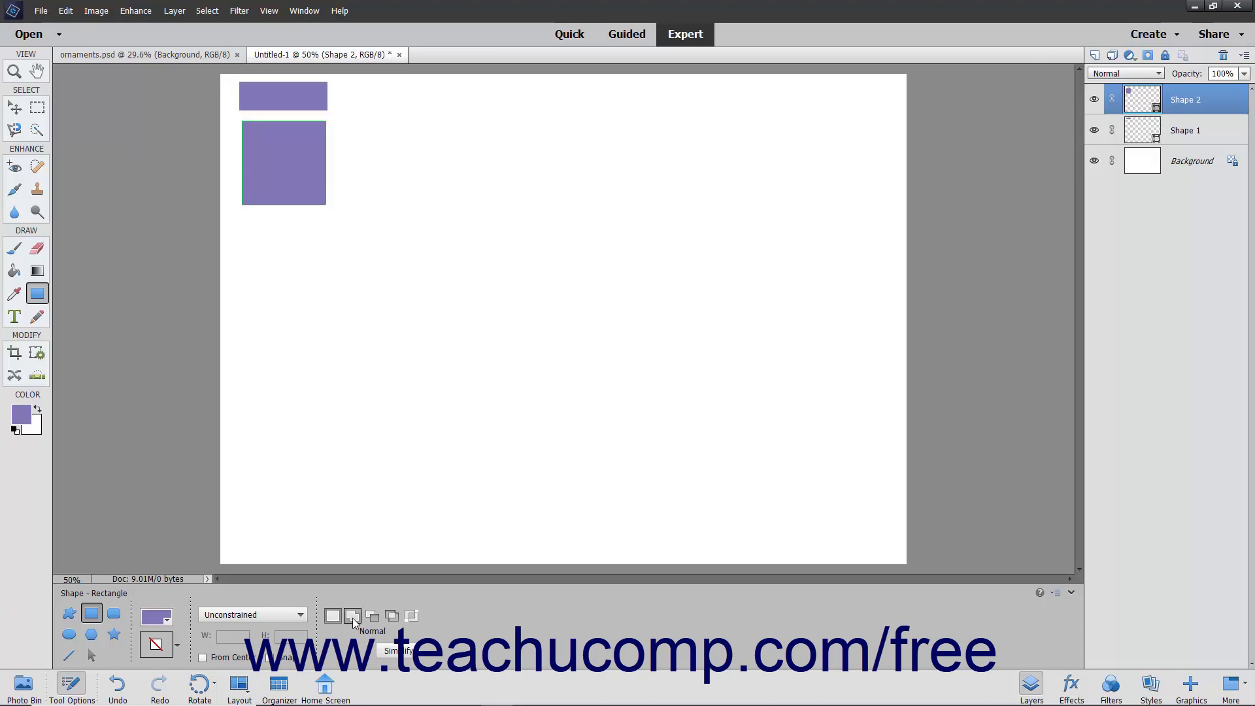
Draw a rounded rectangle with a 10 px radius below the square, enabling Snap and From Center
{"action": "left_click", "coordinate": [115, 617]}
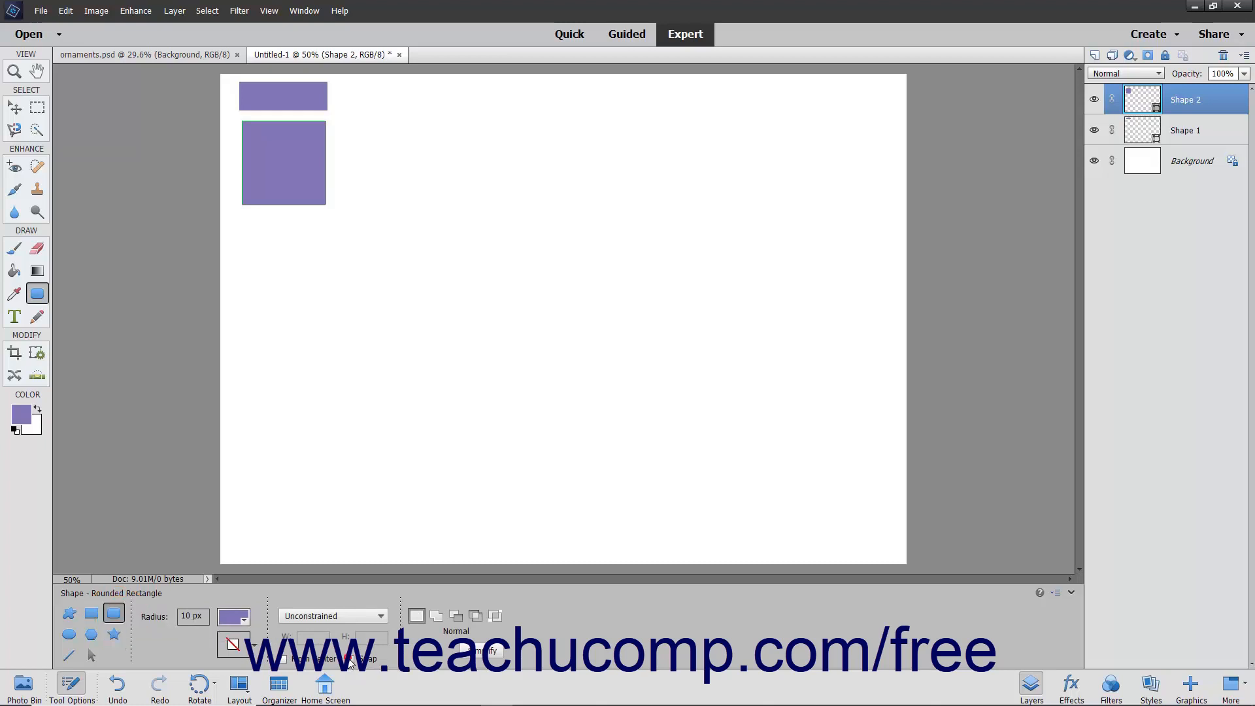
{"action": "left_click", "coordinate": [351, 659]}
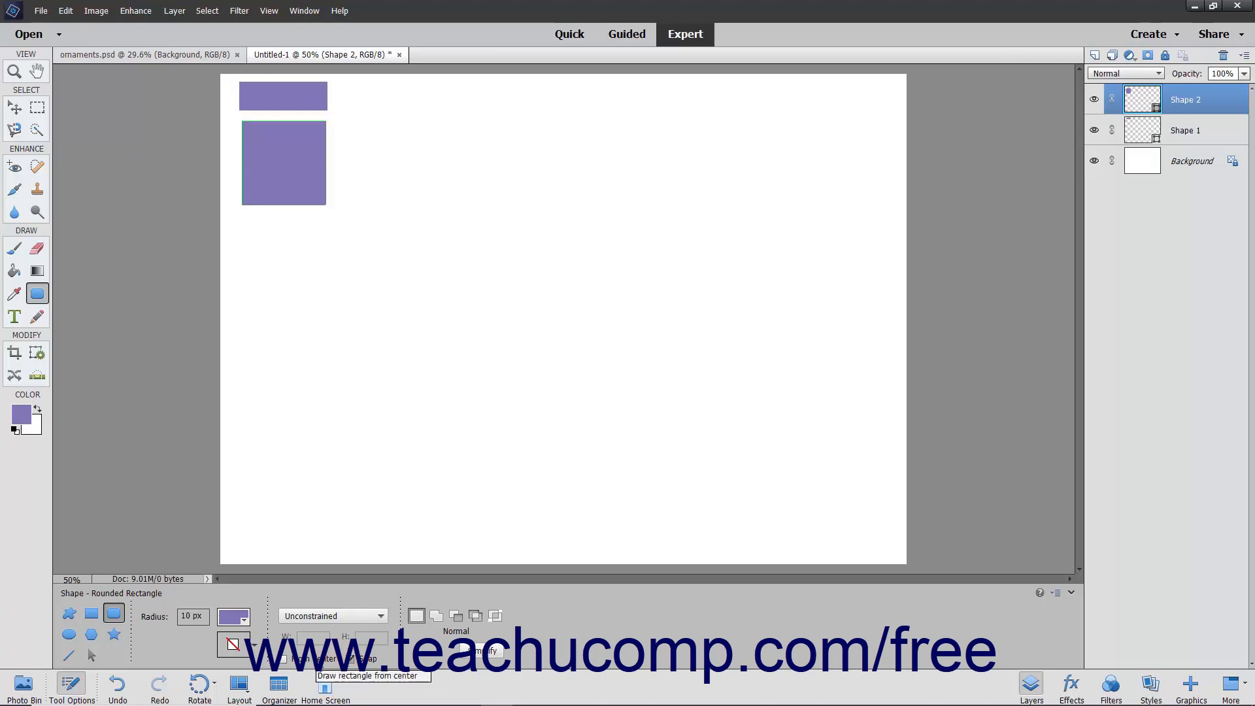
{"action": "left_click", "coordinate": [315, 659]}
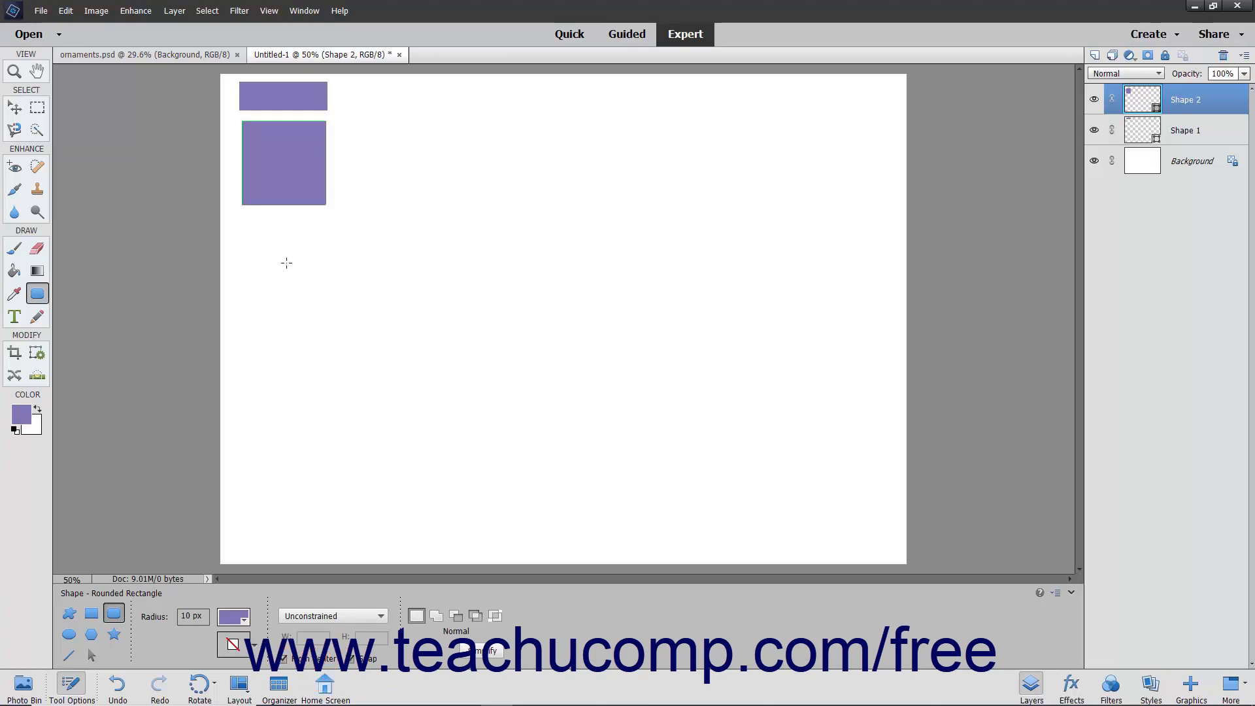
{"action": "left_click_drag", "start_coordinate": [280, 257], "coordinate": [328, 298]}
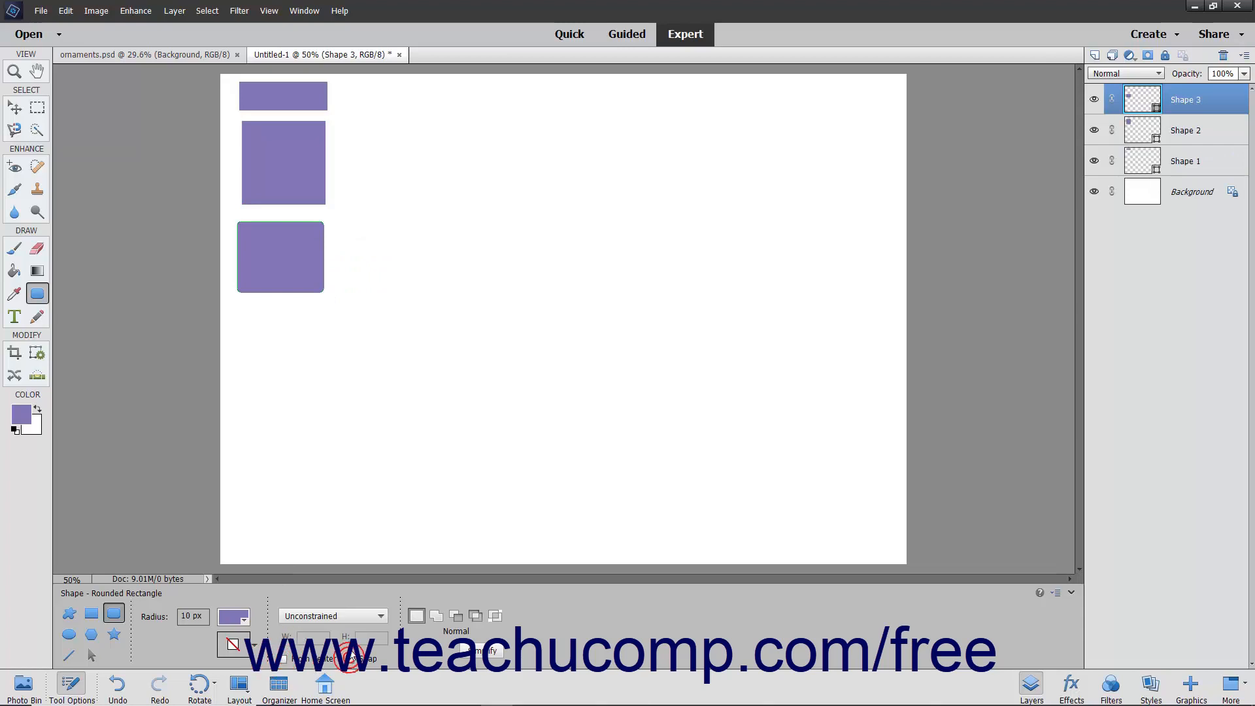
Draw a flat ellipse below the rounded rectangle and a perfect circle beneath it
{"action": "left_click", "coordinate": [70, 635]}
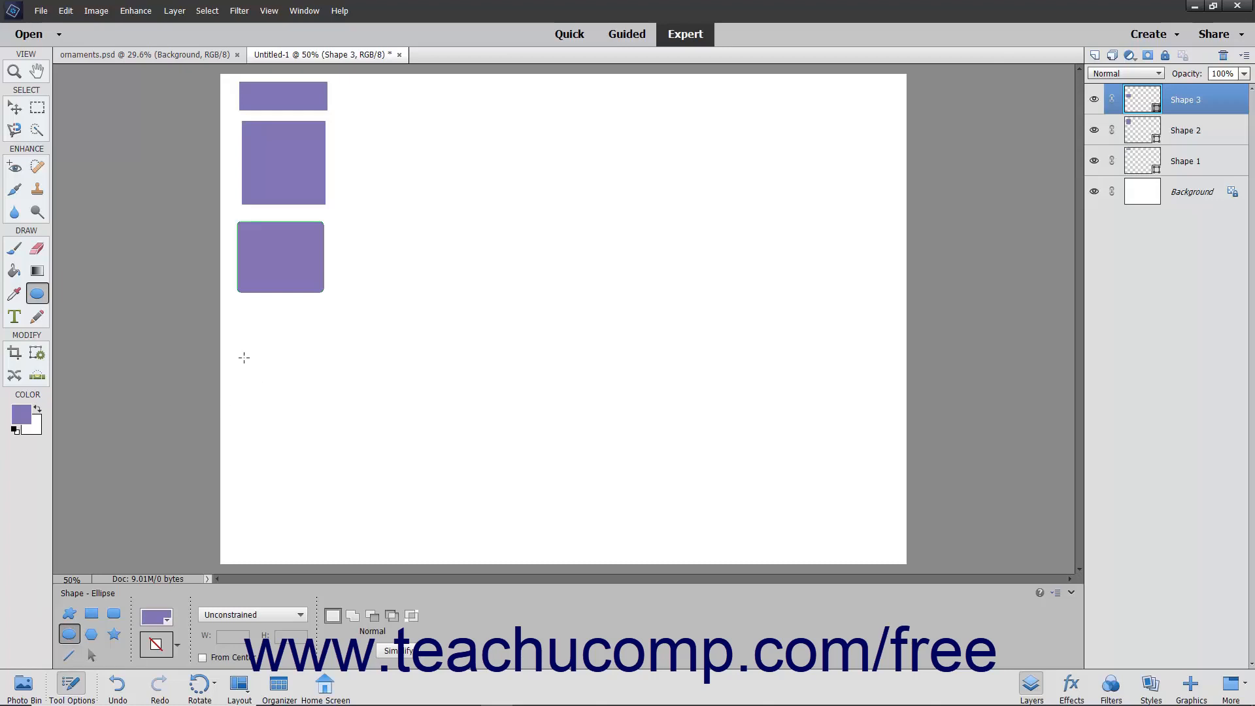
{"action": "left_click_drag", "start_coordinate": [233, 316], "coordinate": [325, 340]}
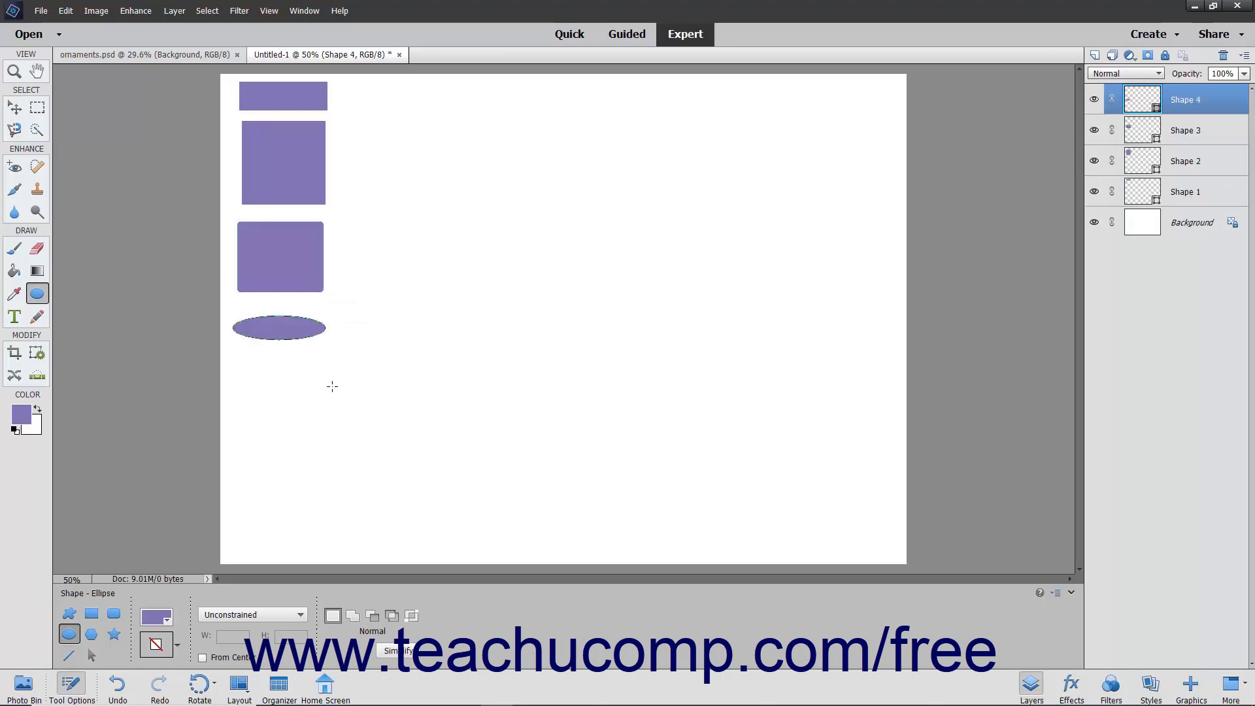
{"action": "left_click_drag", "start_coordinate": [233, 358], "coordinate": [371, 449]}
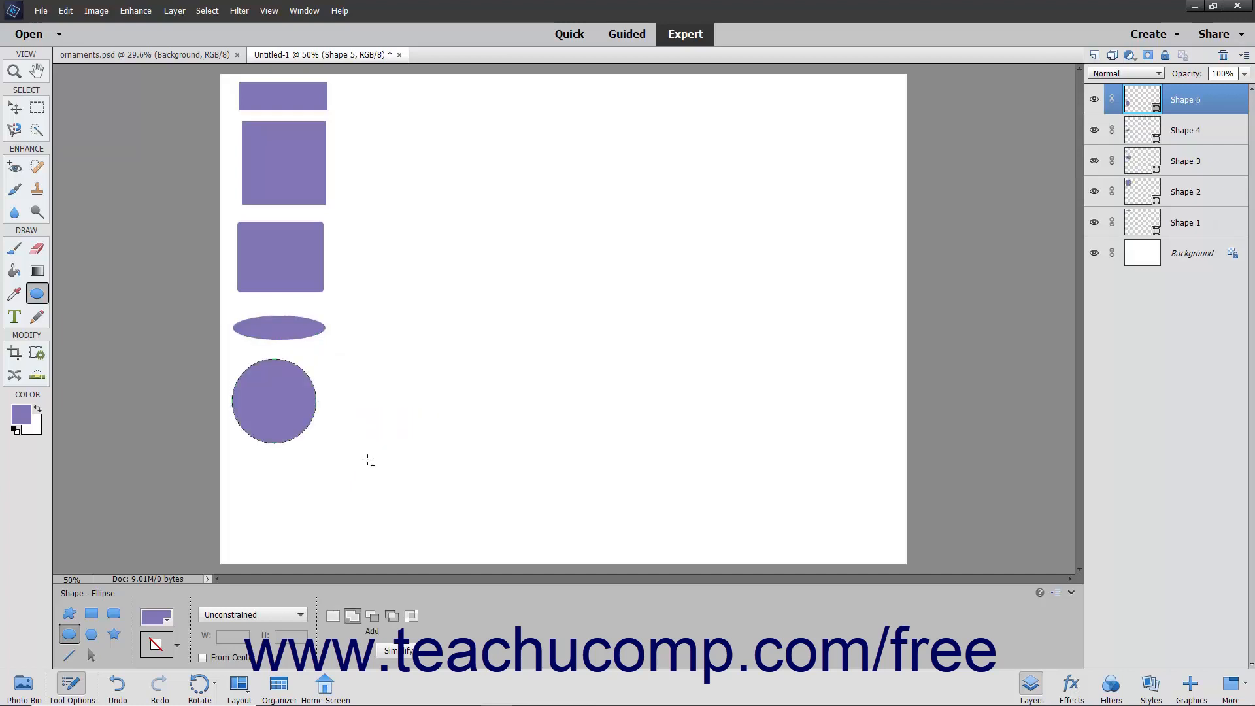
Draw a smaller circle outward from its center, below the first circle
{"action": "left_click", "coordinate": [291, 618]}
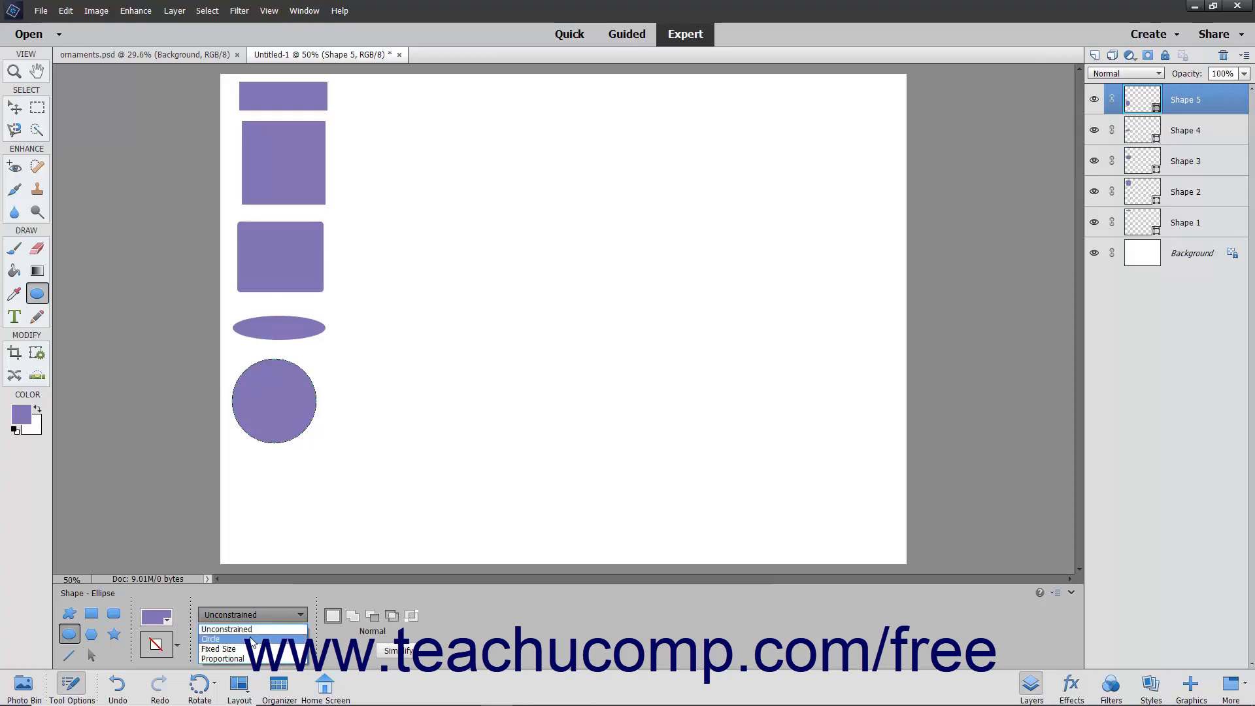
{"action": "left_click", "coordinate": [292, 614]}
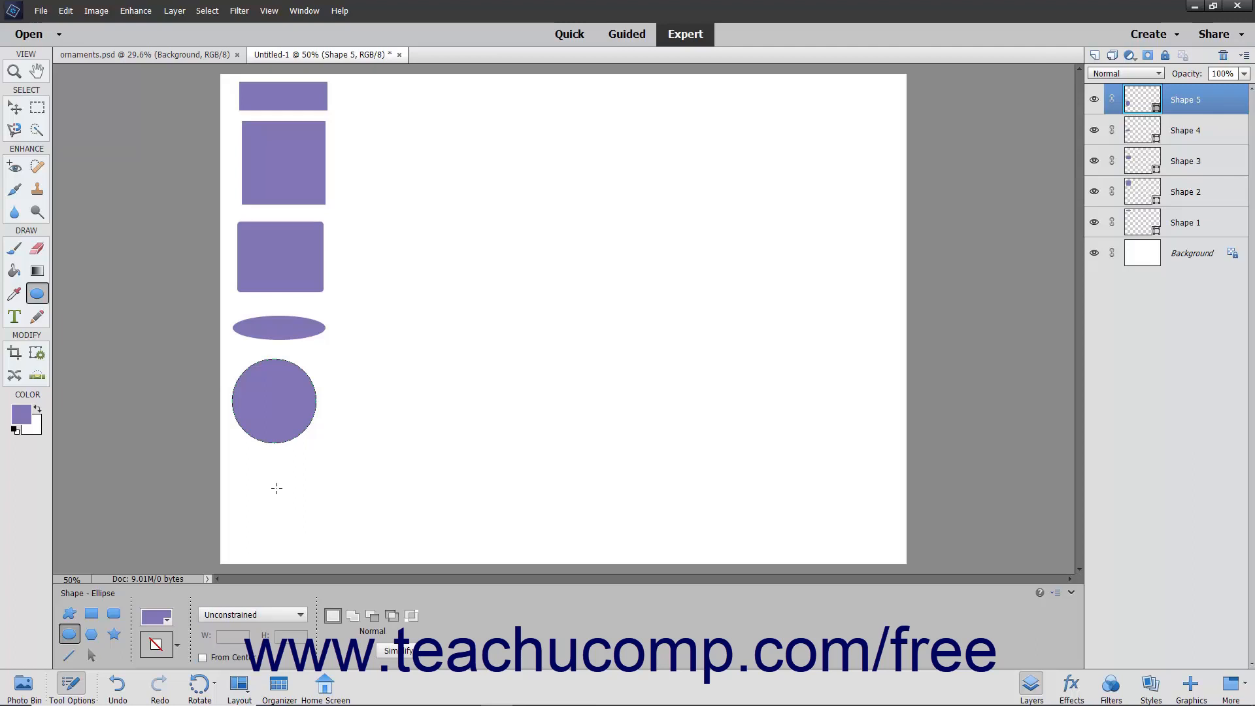
{"action": "left_click_drag", "start_coordinate": [271, 482], "coordinate": [310, 521]}
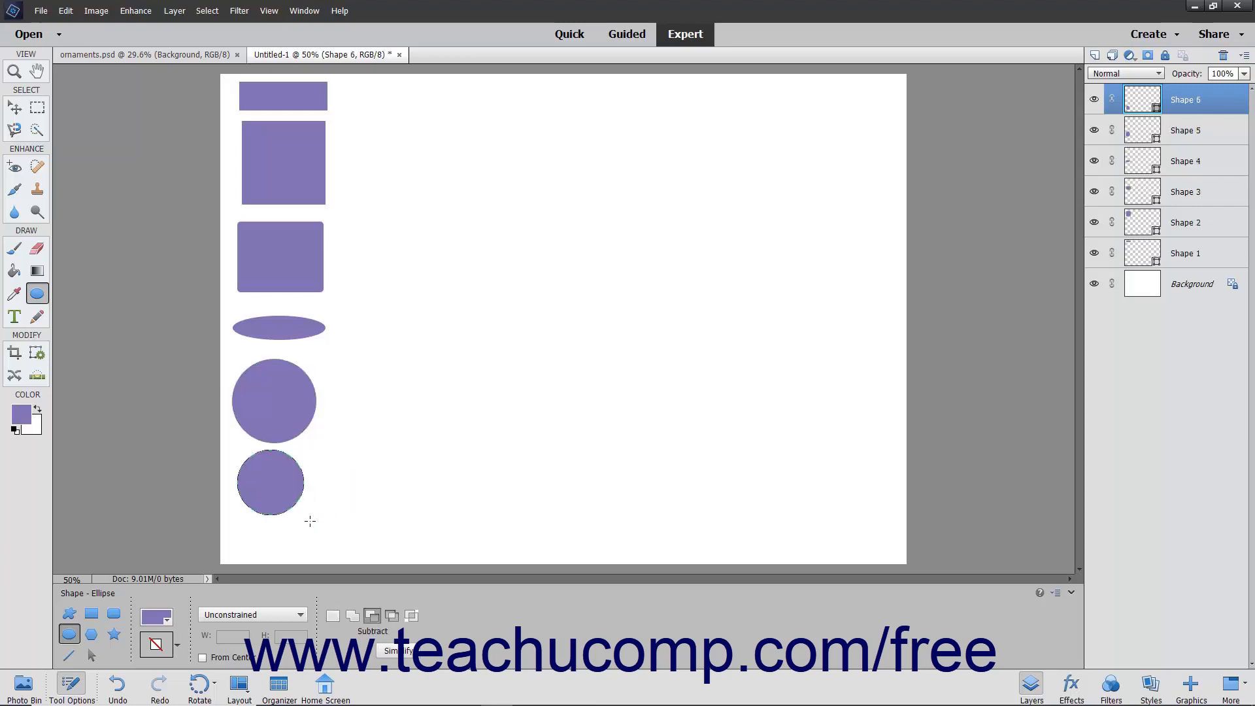
{"action": "left_click", "coordinate": [233, 659]}
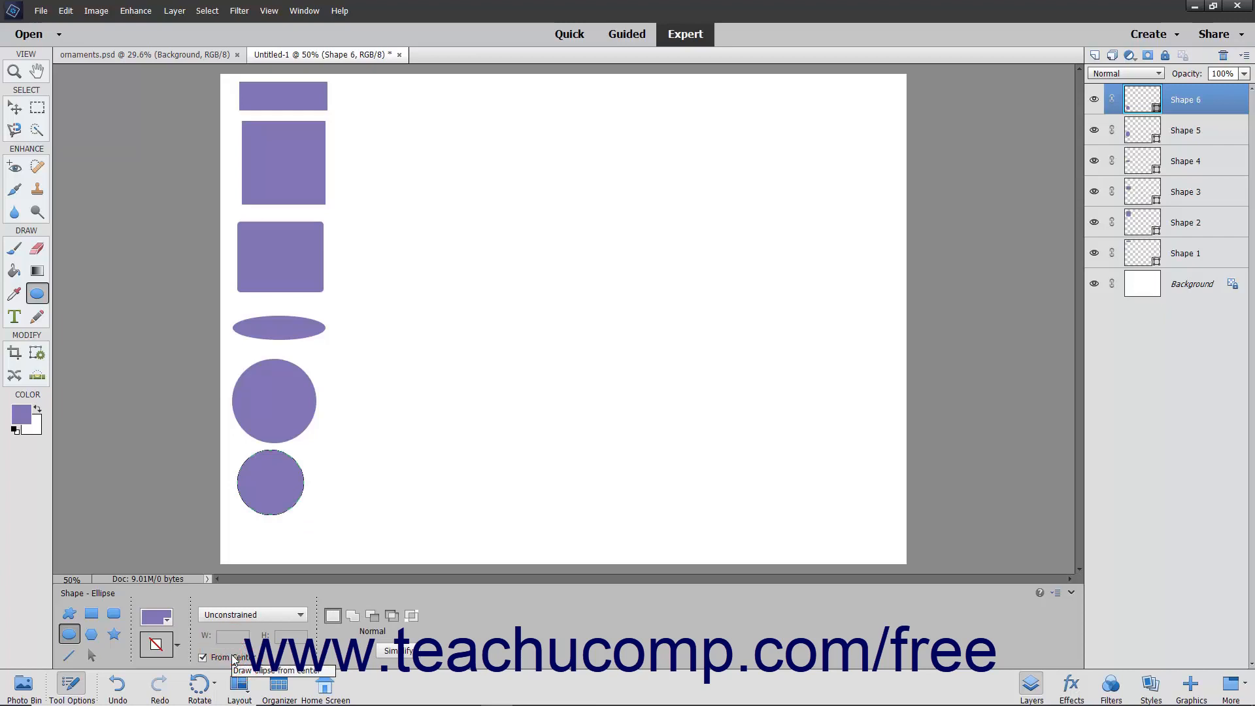
{"action": "left_click", "coordinate": [234, 658]}
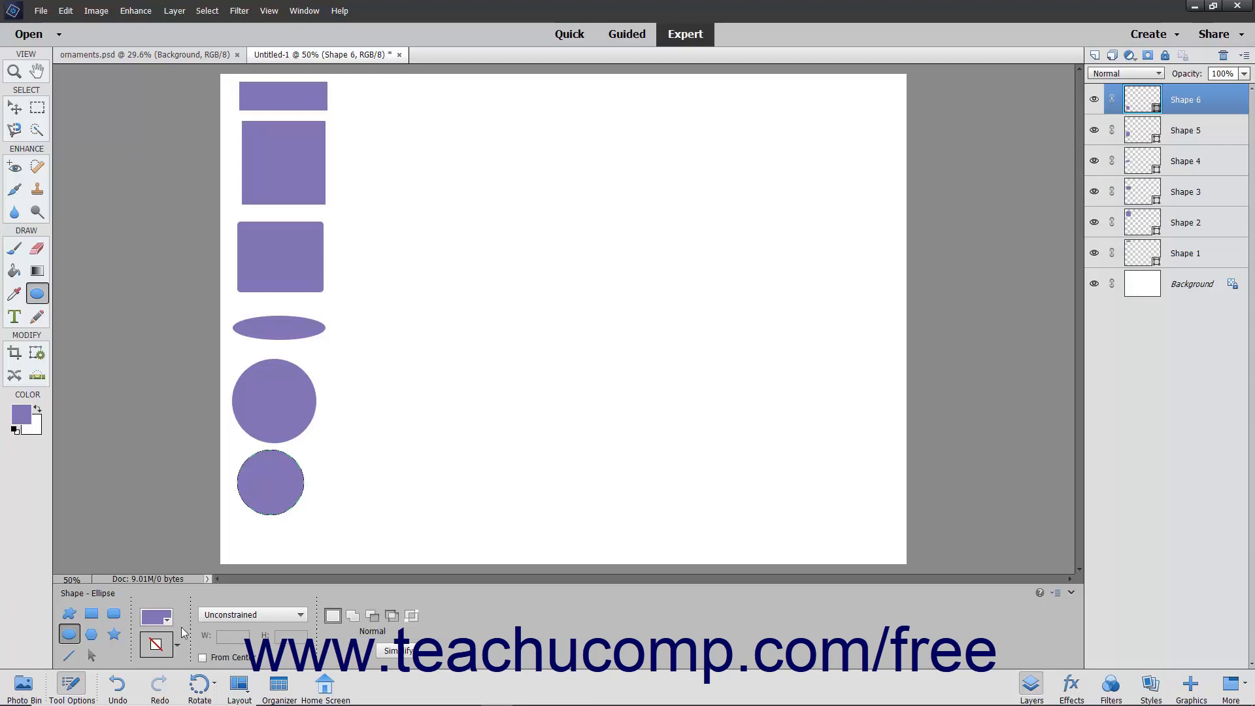
Draw a six-sided star with a 53% indent to the right of the top rectangle
{"action": "left_click", "coordinate": [91, 633]}
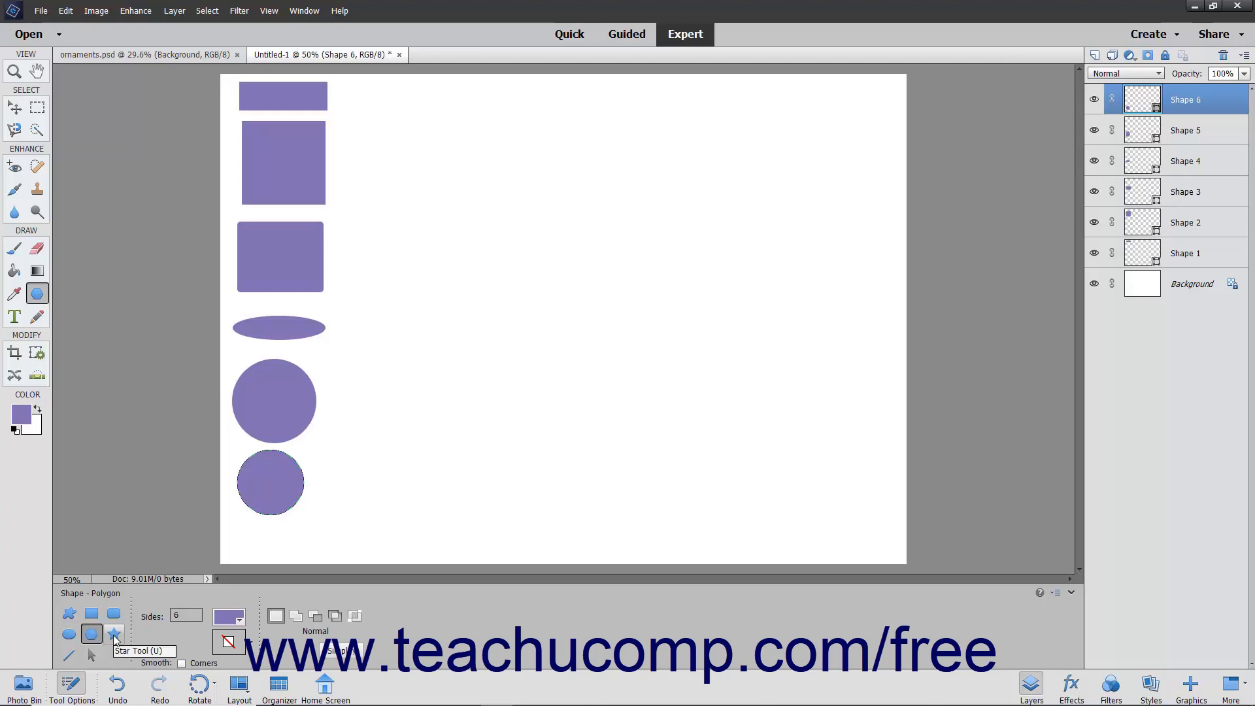
{"action": "left_click", "coordinate": [114, 634]}
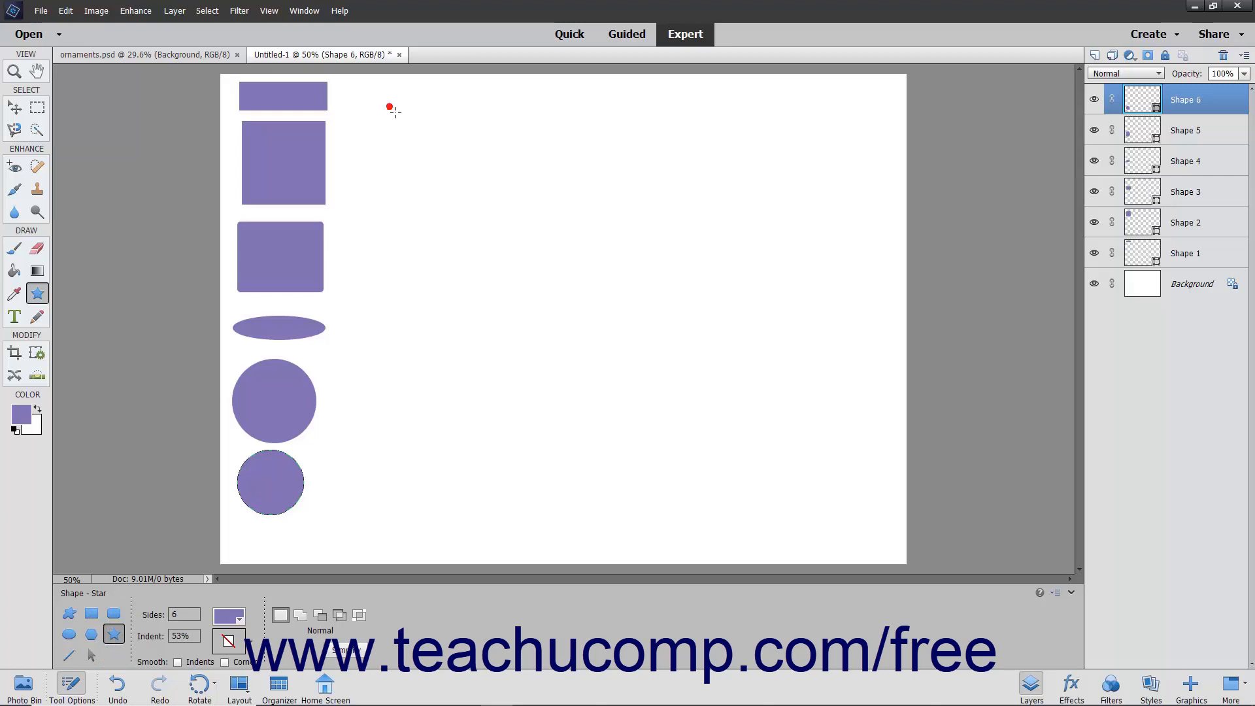
{"action": "left_click_drag", "start_coordinate": [388, 107], "coordinate": [412, 139]}
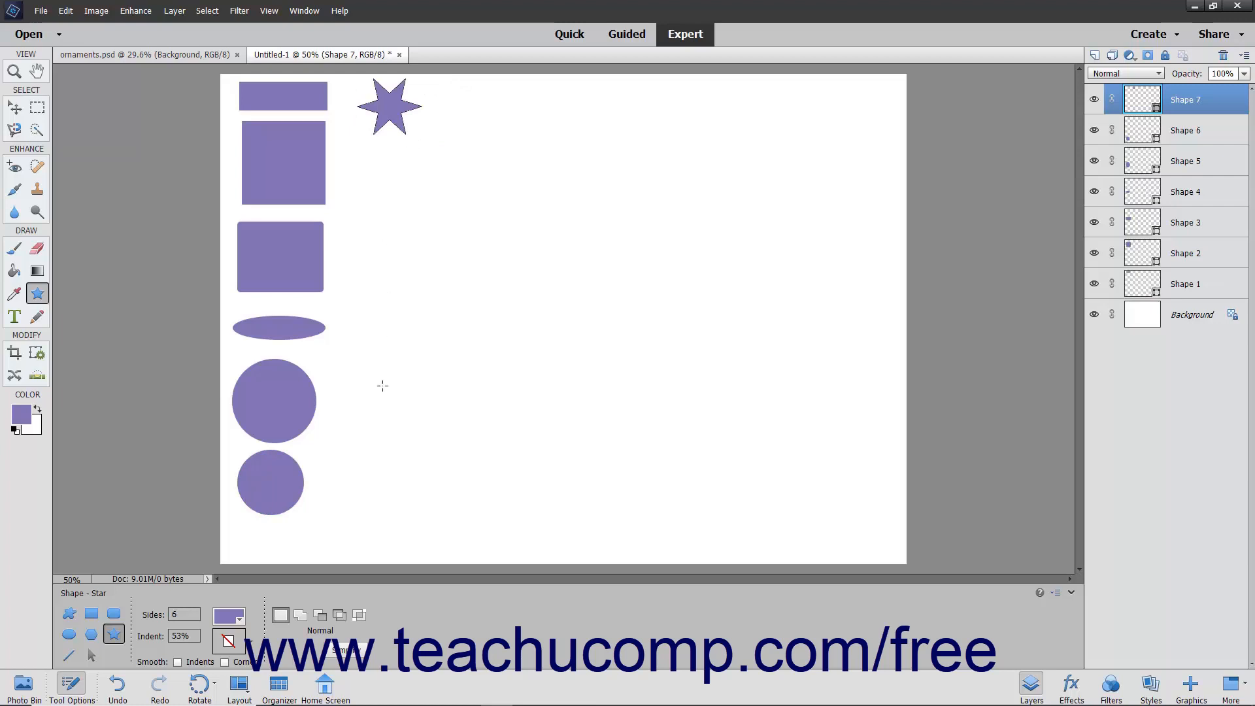
{"action": "left_click", "coordinate": [183, 614]}
{"action": "left_click", "coordinate": [179, 635]}
Draw a 1 px wide horizontal line without an arrowhead below the star
{"action": "left_click", "coordinate": [70, 655]}
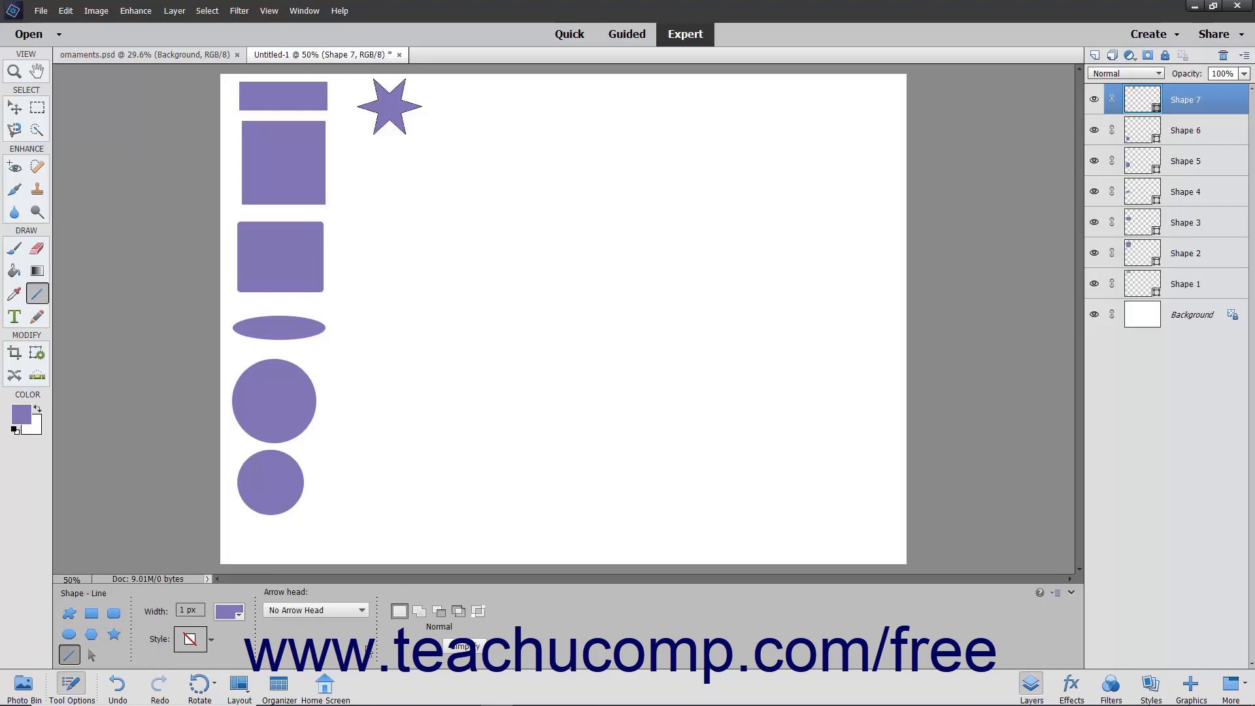
{"action": "left_click", "coordinate": [182, 610]}
{"action": "left_click_drag", "start_coordinate": [351, 163], "coordinate": [438, 169]}
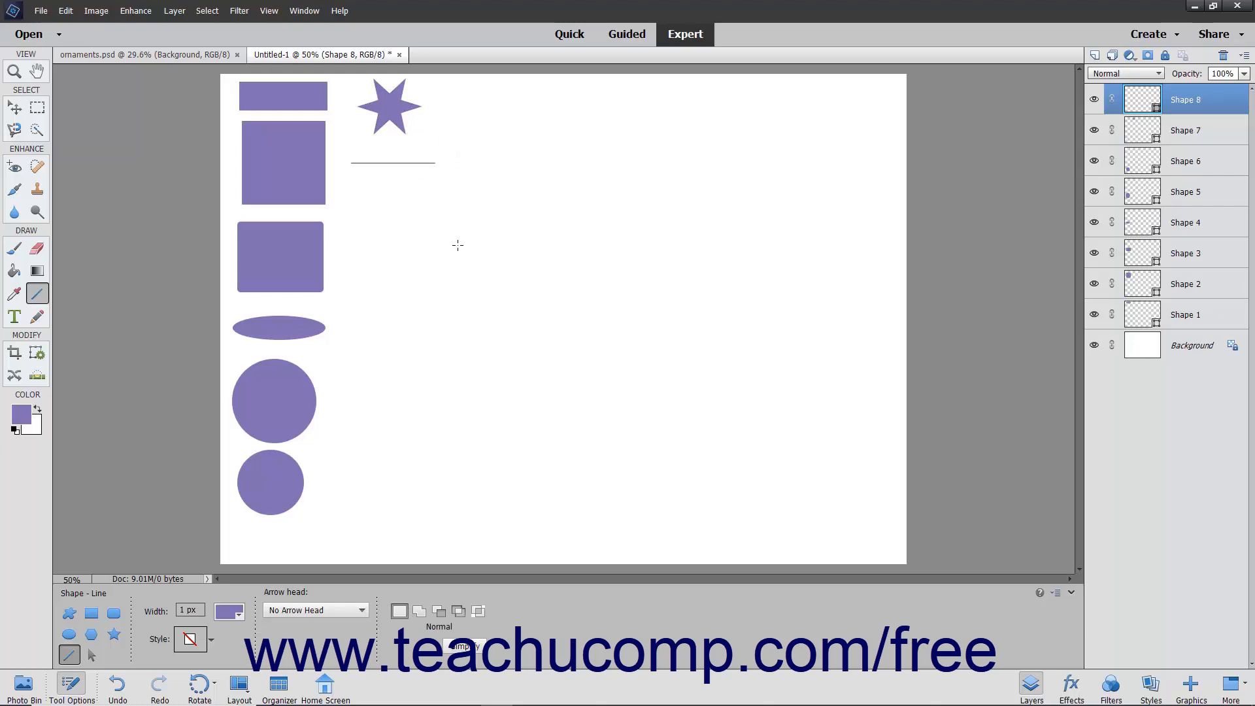
Draw a second horizontal line below the first, with an arrowhead at the end
{"action": "left_click", "coordinate": [354, 610]}
{"action": "left_click", "coordinate": [327, 644]}
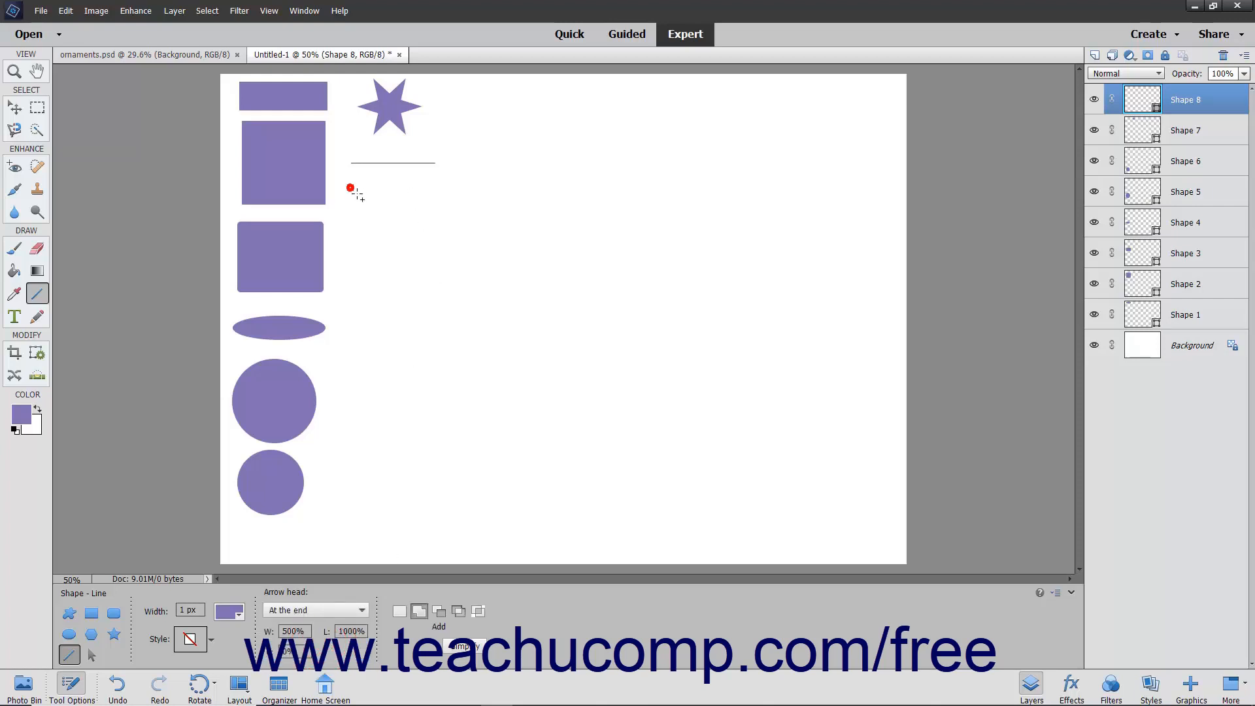
{"action": "left_click_drag", "start_coordinate": [351, 188], "coordinate": [443, 193]}
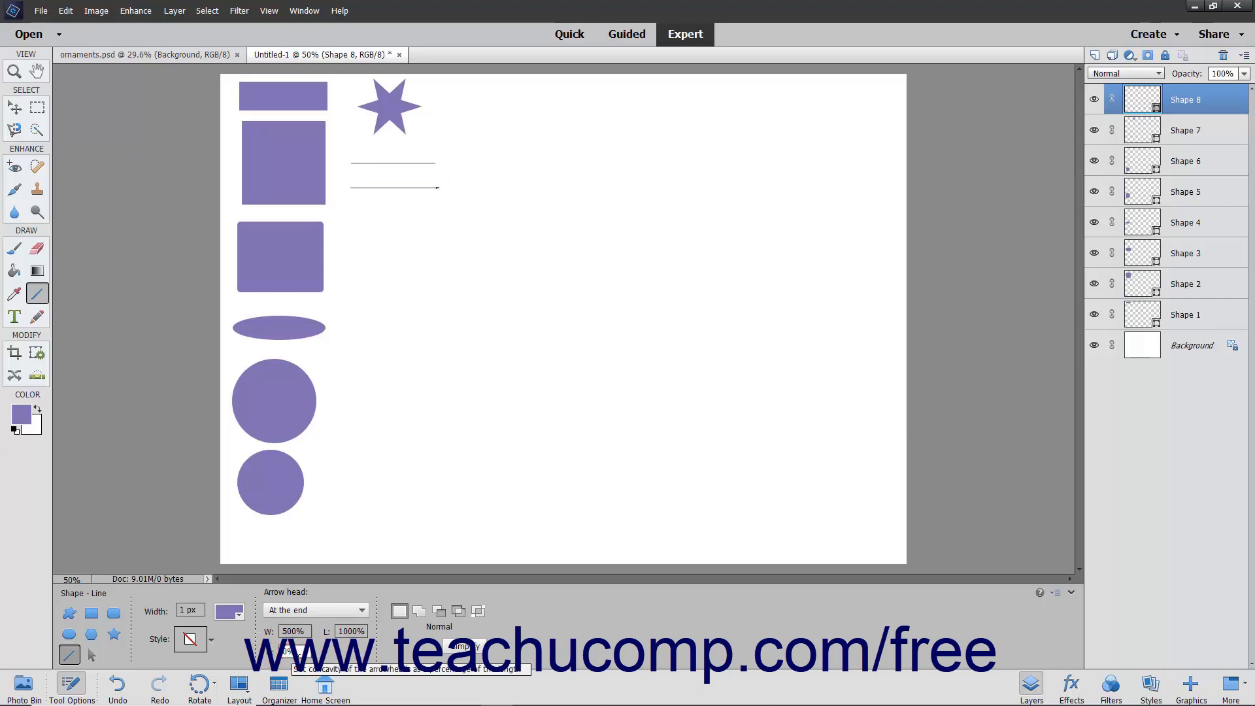
{"action": "left_click", "coordinate": [195, 610]}
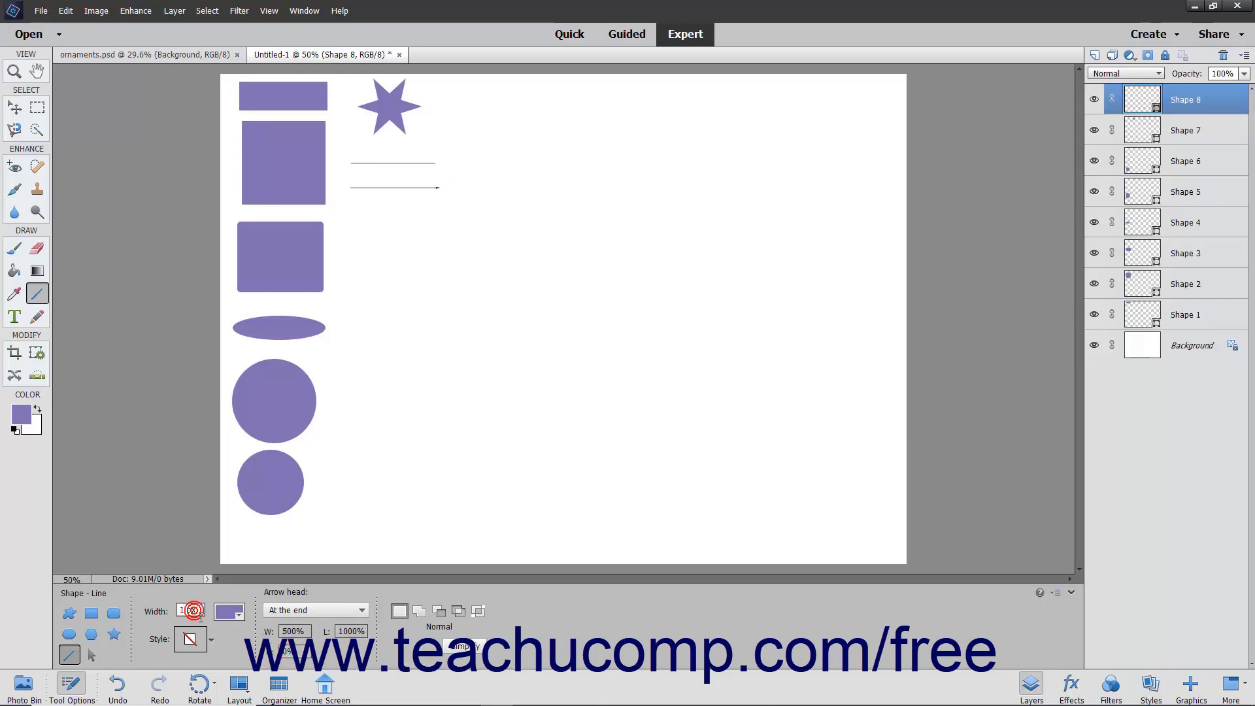
{"action": "left_click", "coordinate": [285, 631]}
{"action": "left_click", "coordinate": [351, 632]}
{"action": "left_click", "coordinate": [287, 651]}
Draw a Raindrop custom shape from the Nature set below the arrow line, about 0.91 in wide and 1.47 in tall
{"action": "left_click", "coordinate": [70, 614]}
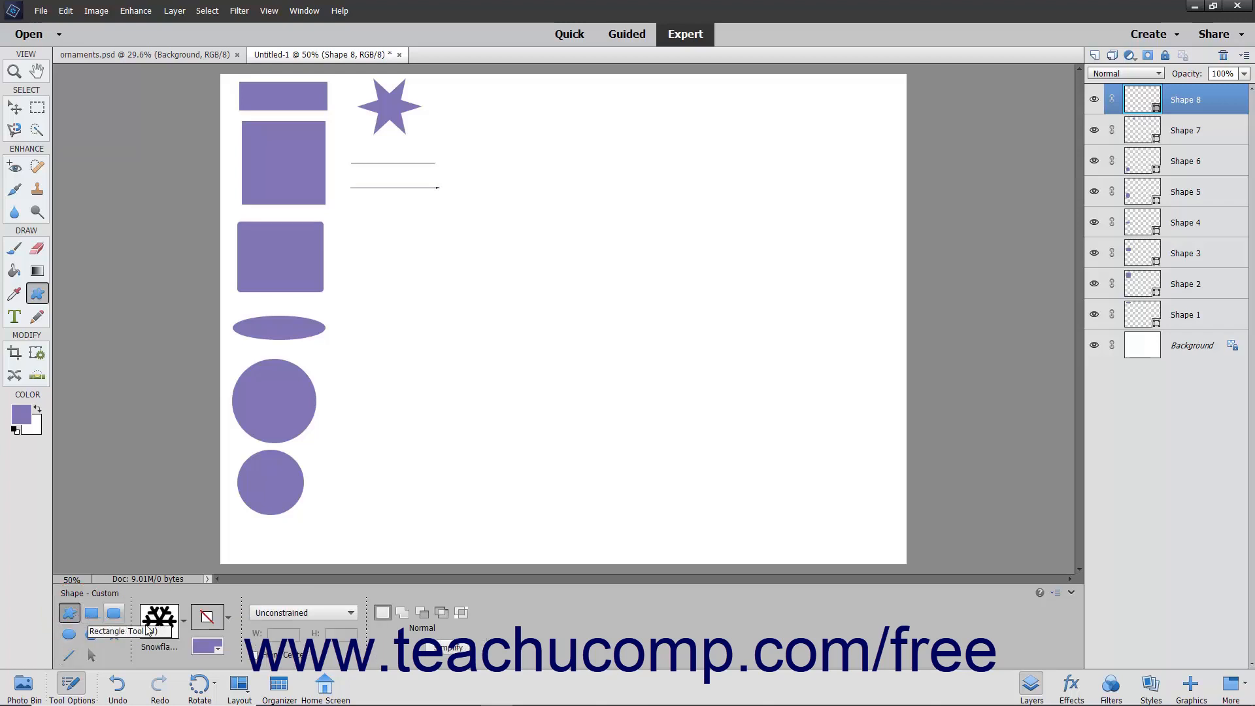
{"action": "left_click", "coordinate": [184, 621]}
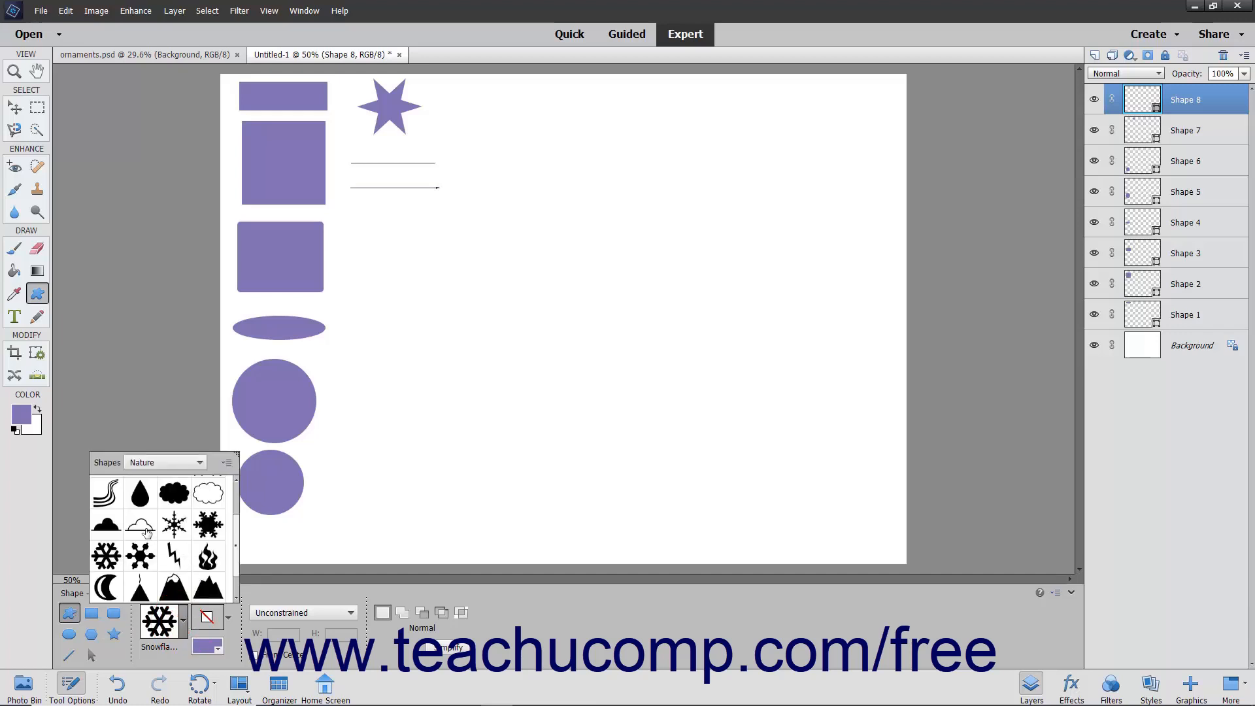
{"action": "double_click", "coordinate": [140, 495]}
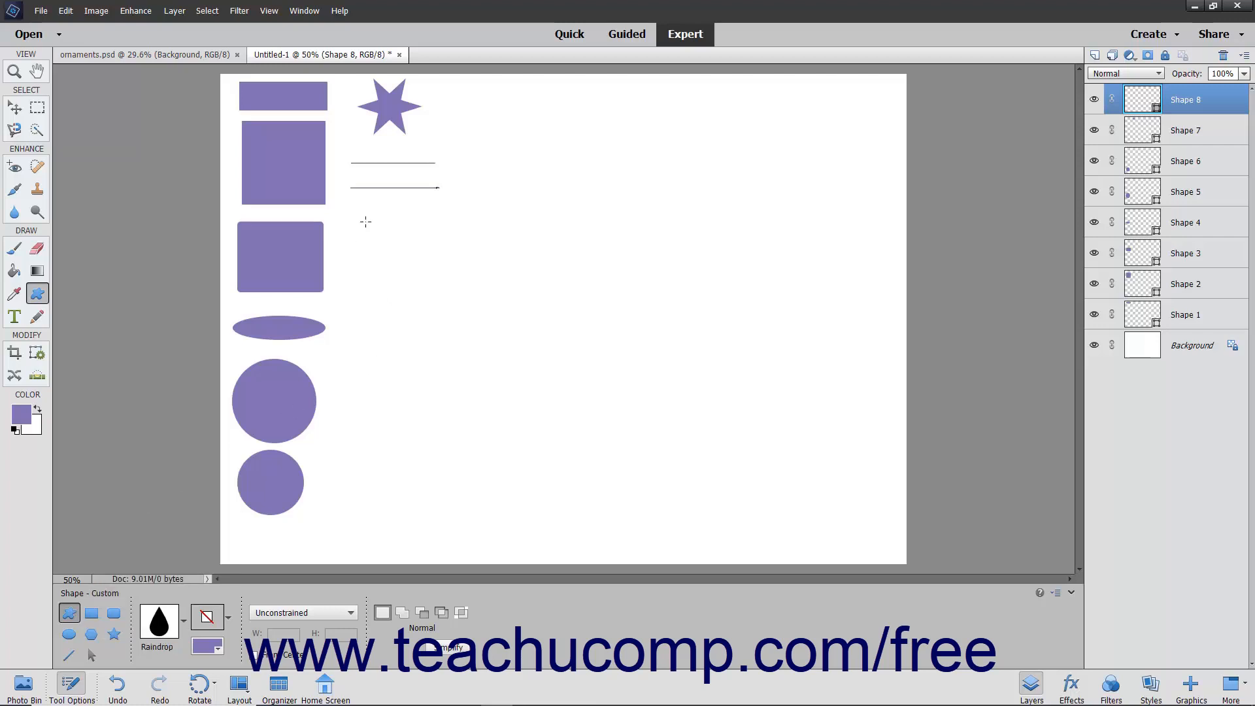
{"action": "left_click_drag", "start_coordinate": [359, 216], "coordinate": [455, 418]}
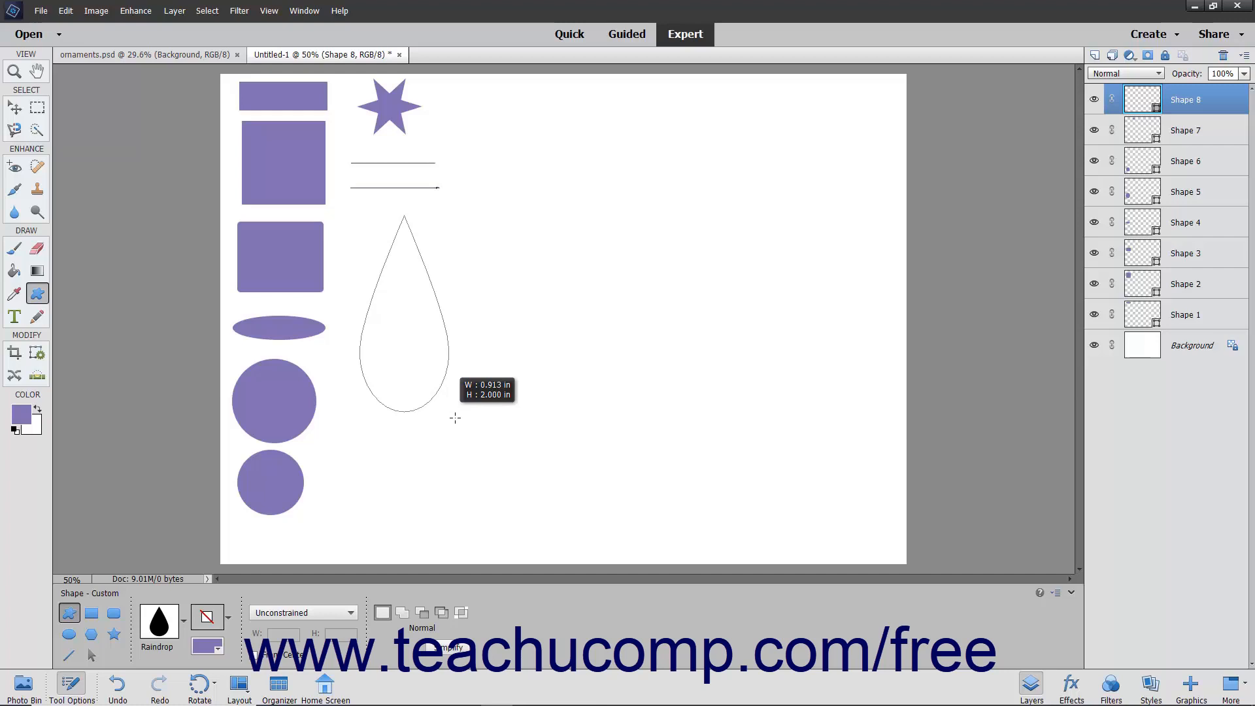
{"action": "left_click_drag", "start_coordinate": [455, 417], "coordinate": [449, 360]}
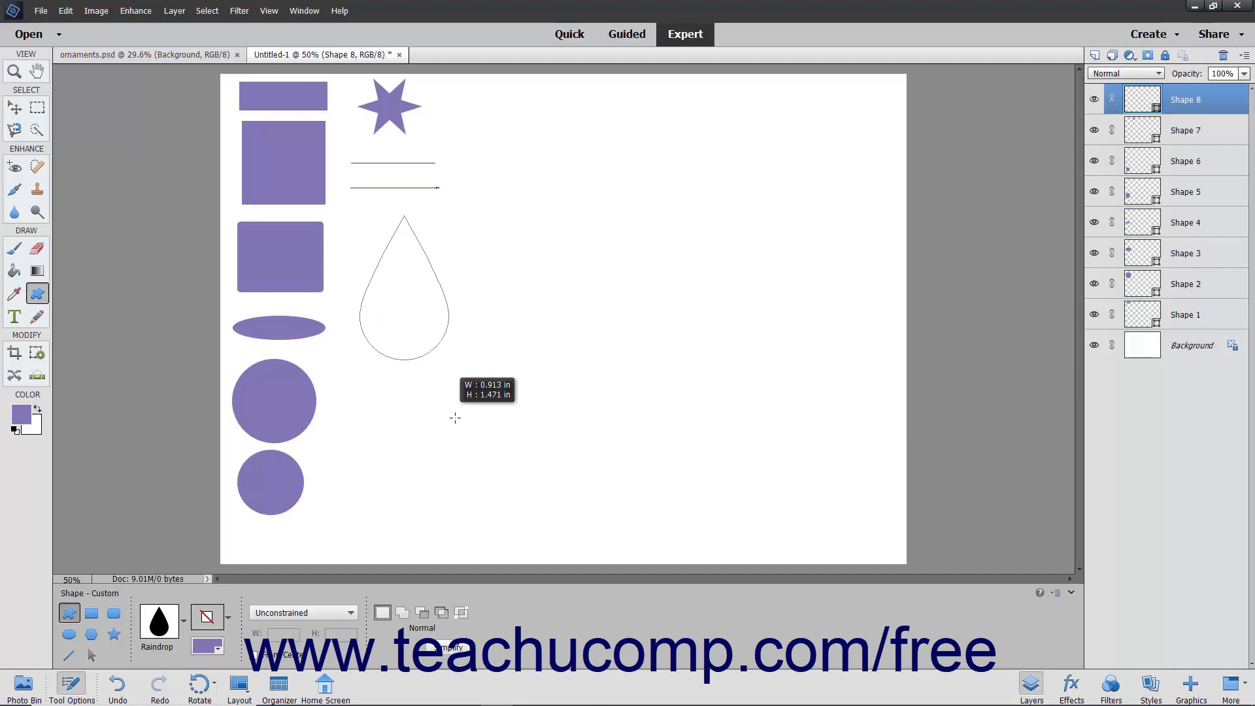
{"action": "left_click_drag", "start_coordinate": [455, 418], "coordinate": [454, 416]}
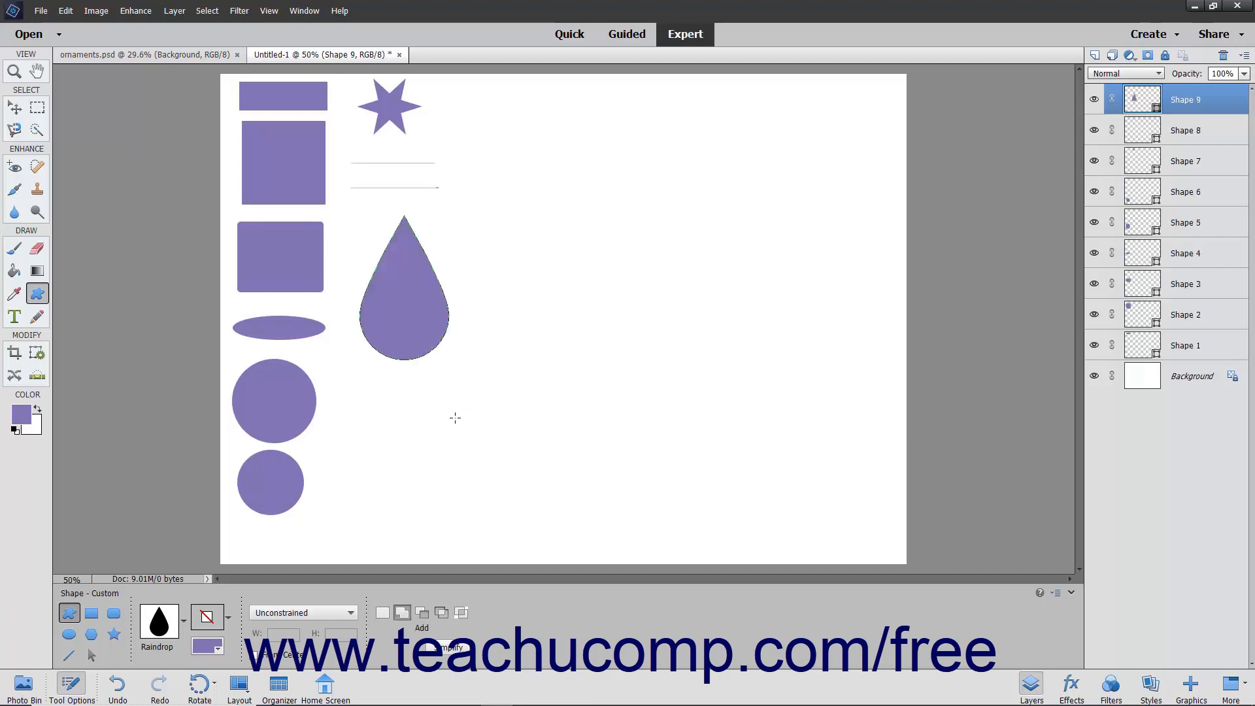
Draw a smaller raindrop below the first one, constrained to Defined Proportions
{"action": "left_click", "coordinate": [323, 612]}
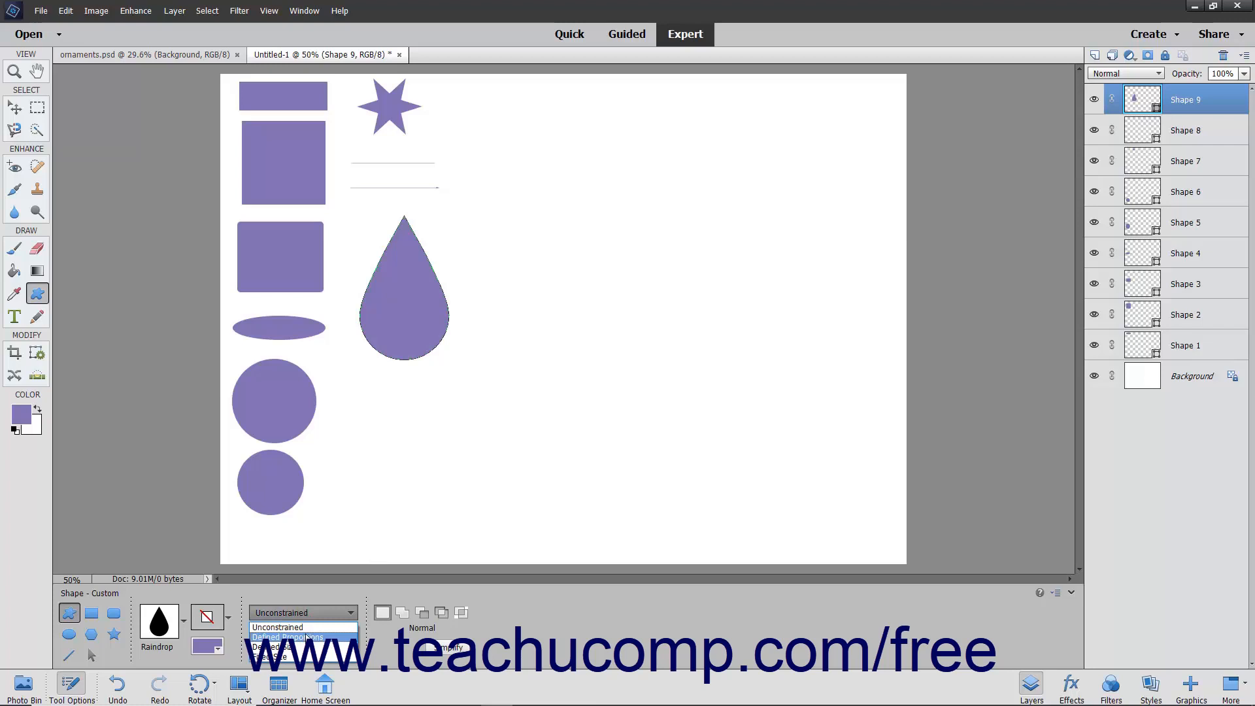
{"action": "left_click", "coordinate": [307, 638]}
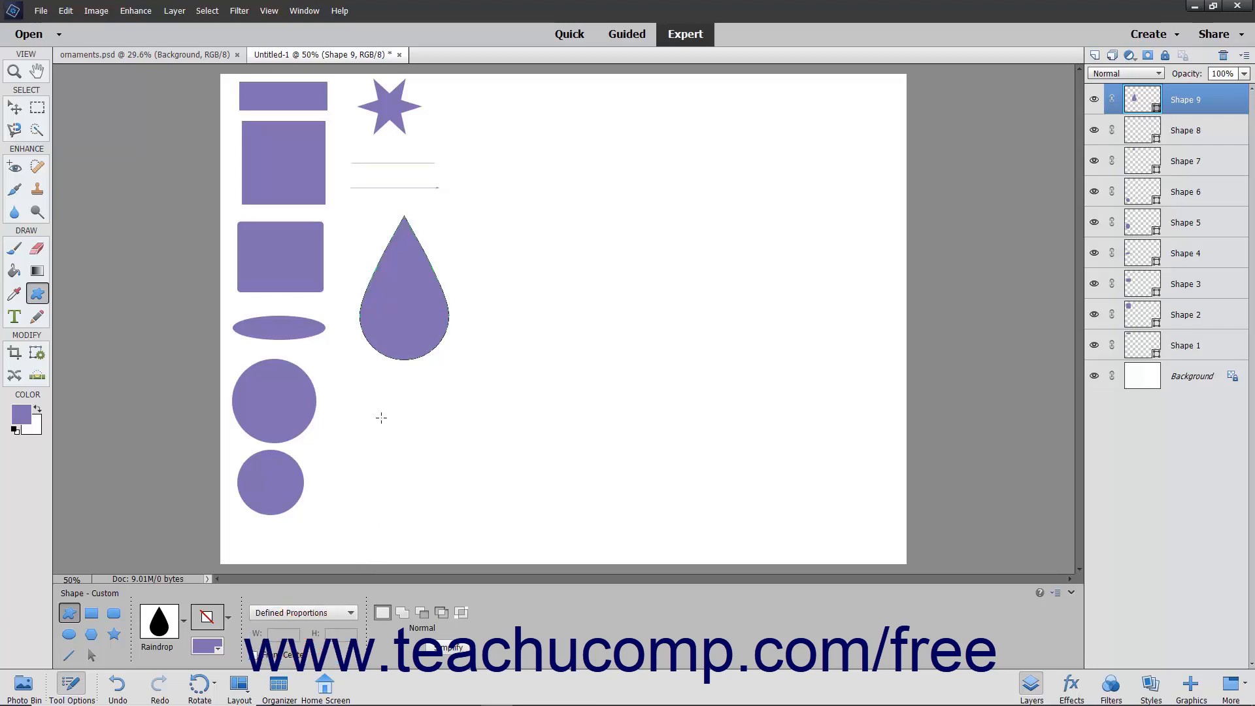
{"action": "left_click_drag", "start_coordinate": [379, 392], "coordinate": [500, 497]}
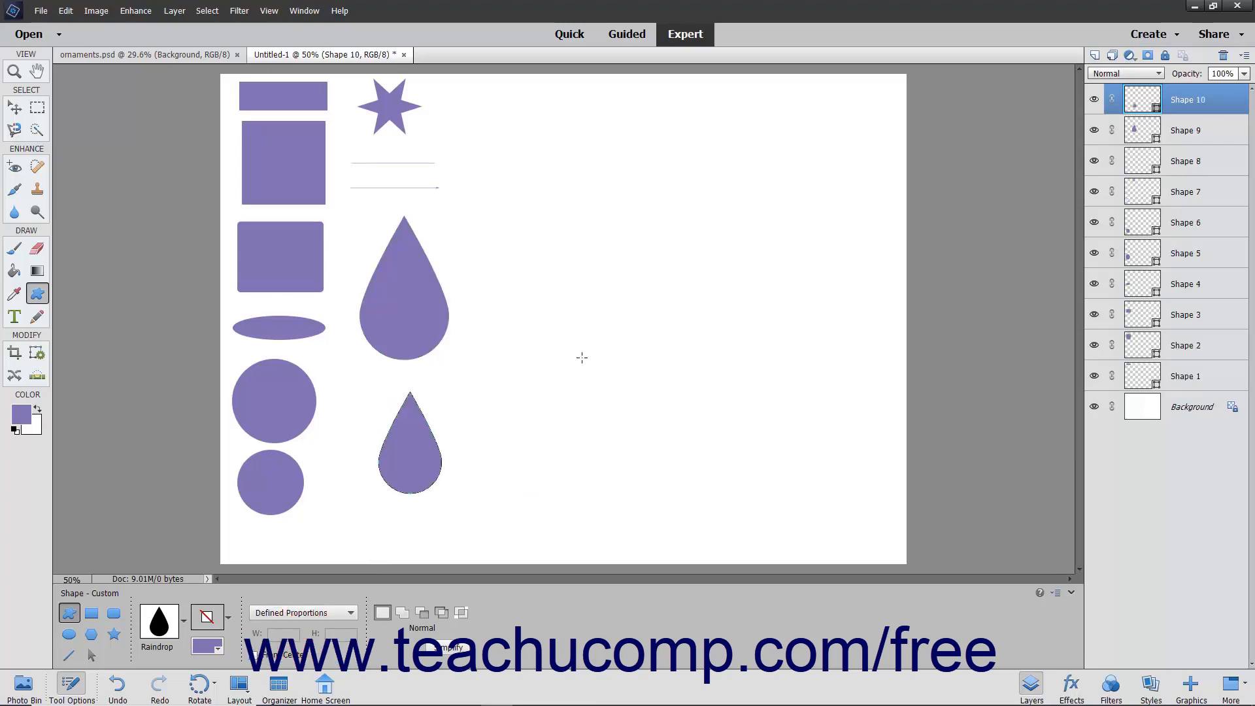